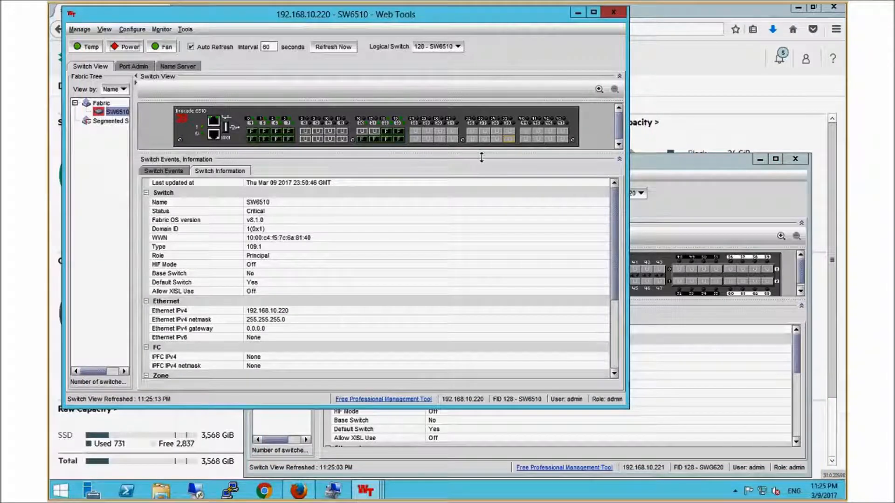
# Step: Open Zone Administration for switch SWG620 and refresh its zoning information from the switch
pyautogui.click(577, 13)
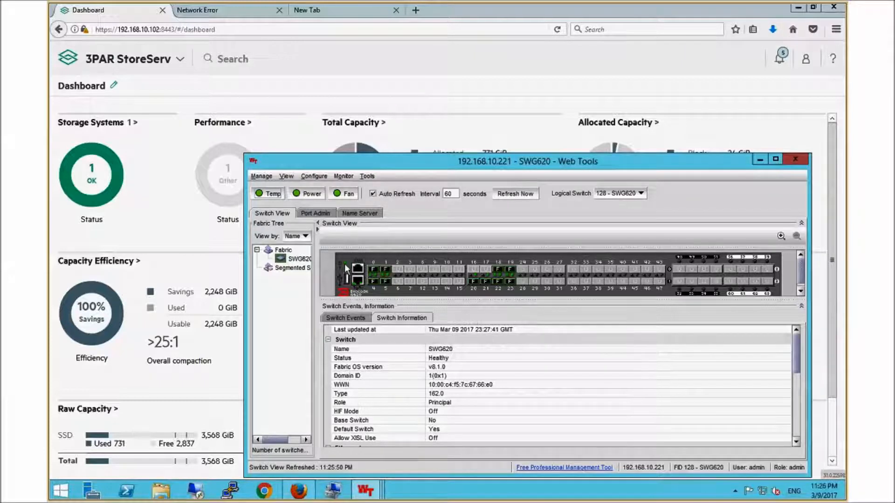
pyautogui.click(310, 178)
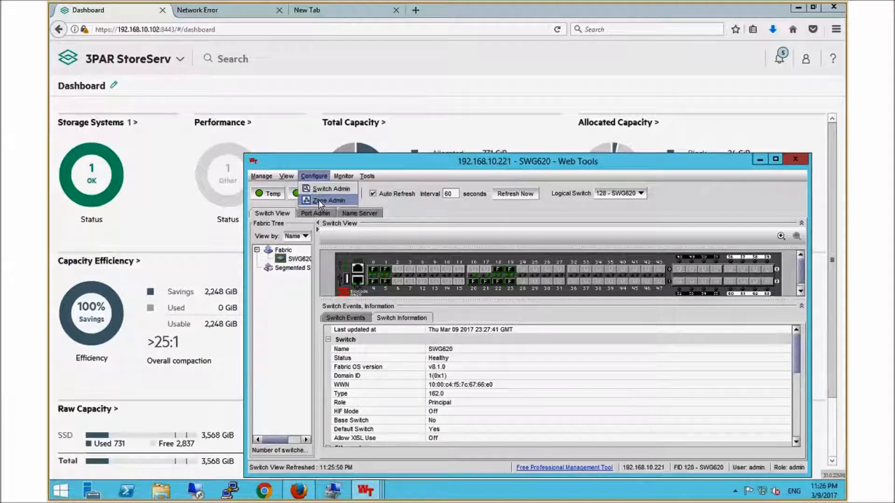
pyautogui.click(317, 200)
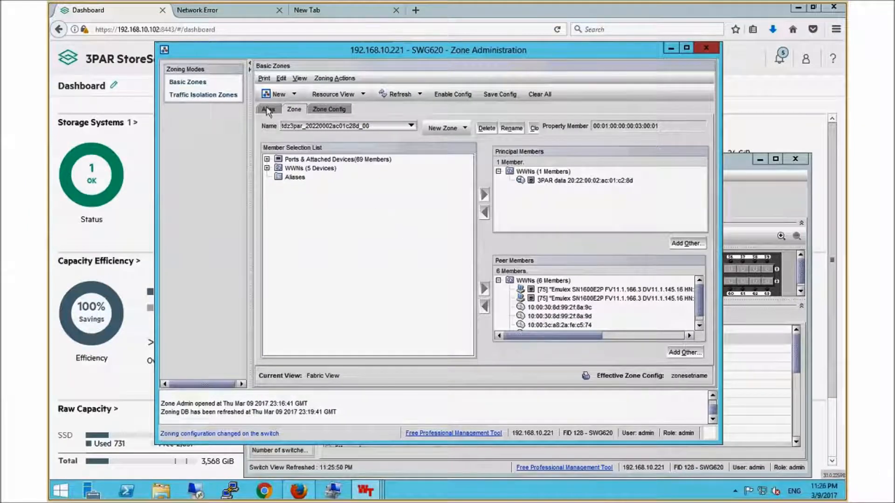
pyautogui.click(397, 94)
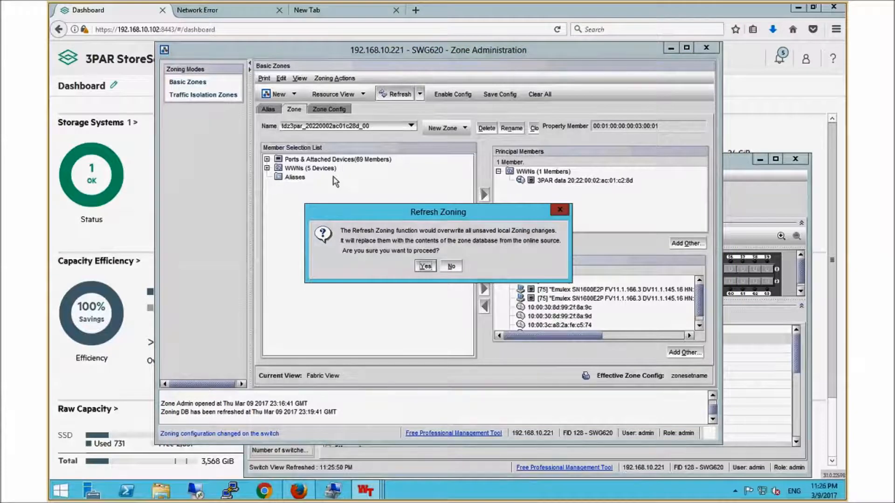
pyautogui.press('Return')
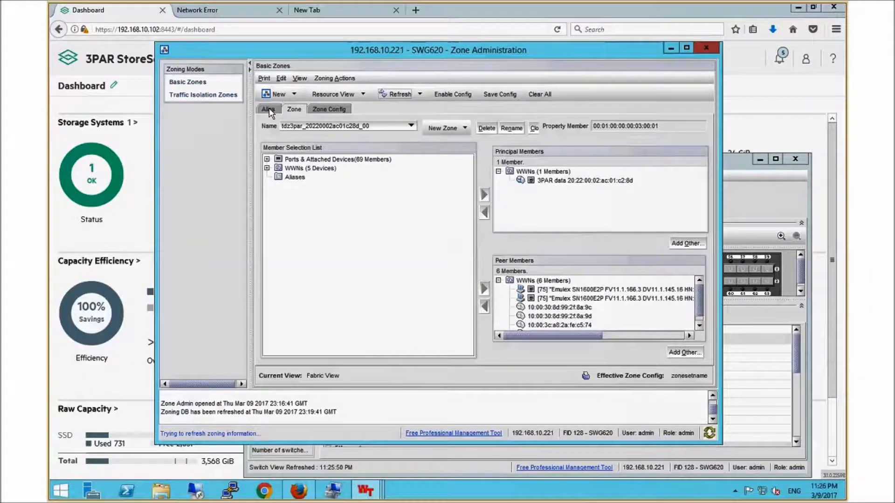
# Step: Examine the WWN devices available for aliases, including the second Emulex SN1600E2P adapter's port and the 3PAR data ports
pyautogui.click(269, 110)
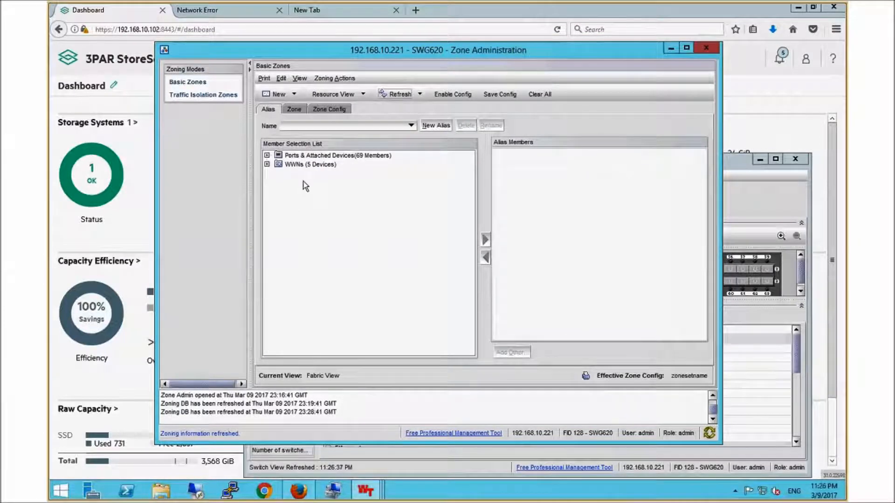
pyautogui.click(267, 164)
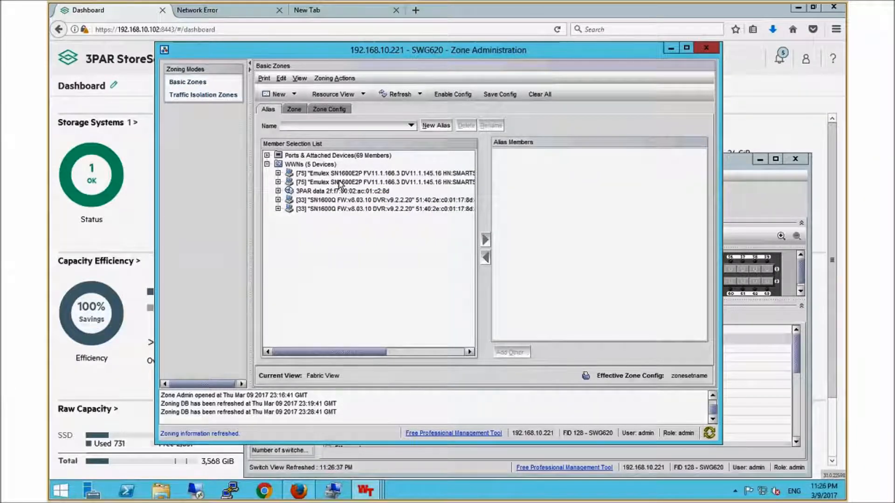
pyautogui.click(278, 182)
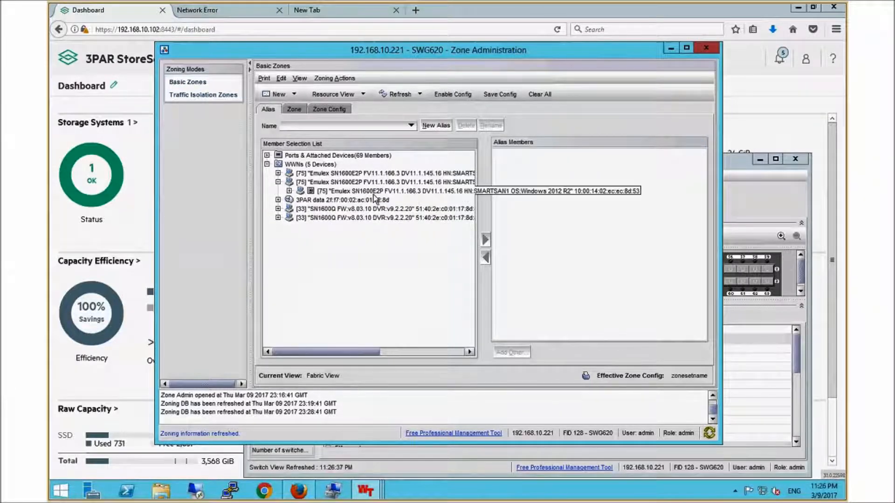
pyautogui.click(373, 192)
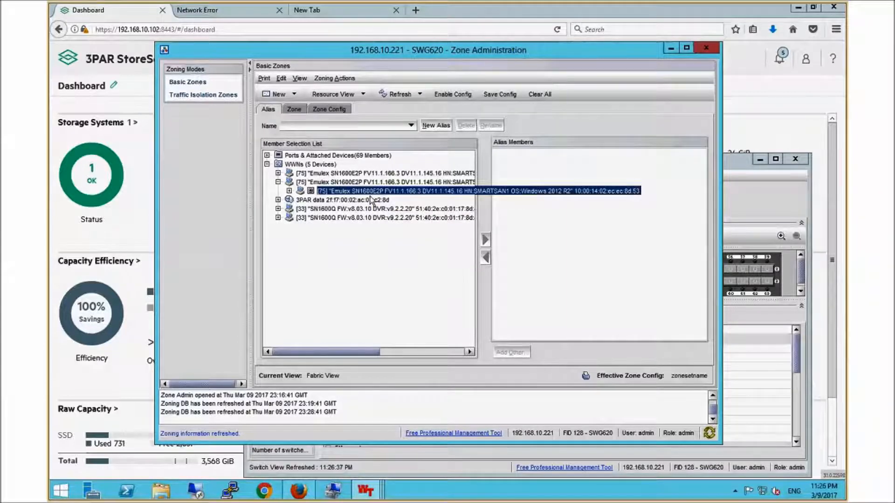
pyautogui.click(279, 200)
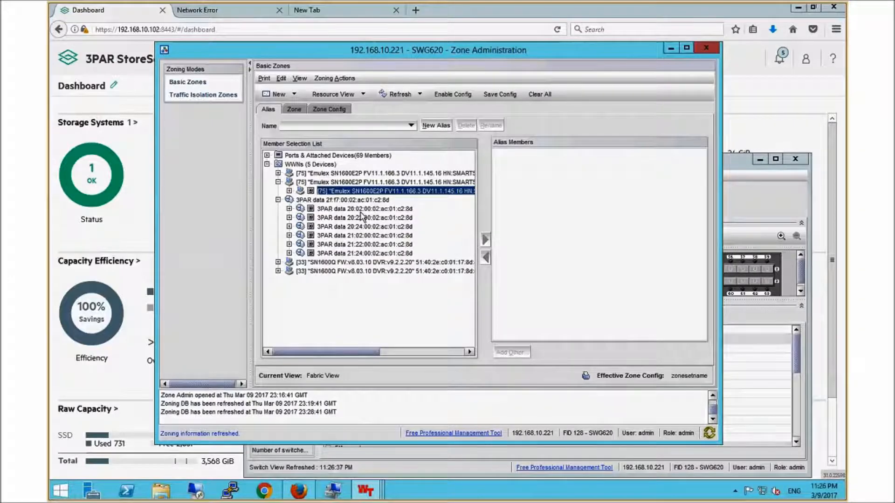
pyautogui.click(360, 210)
# Step: Review the existing zones and the zonesetname configuration on SWG620, and put the switch windows away
pyautogui.click(302, 114)
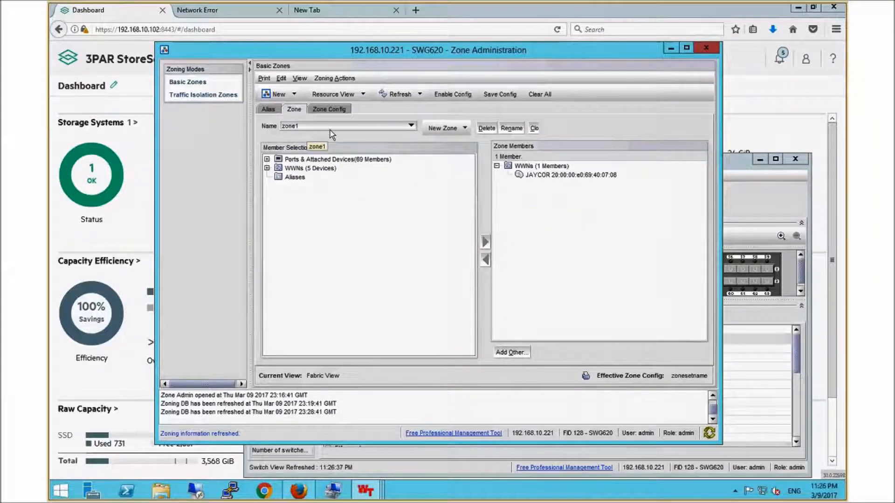
pyautogui.click(320, 109)
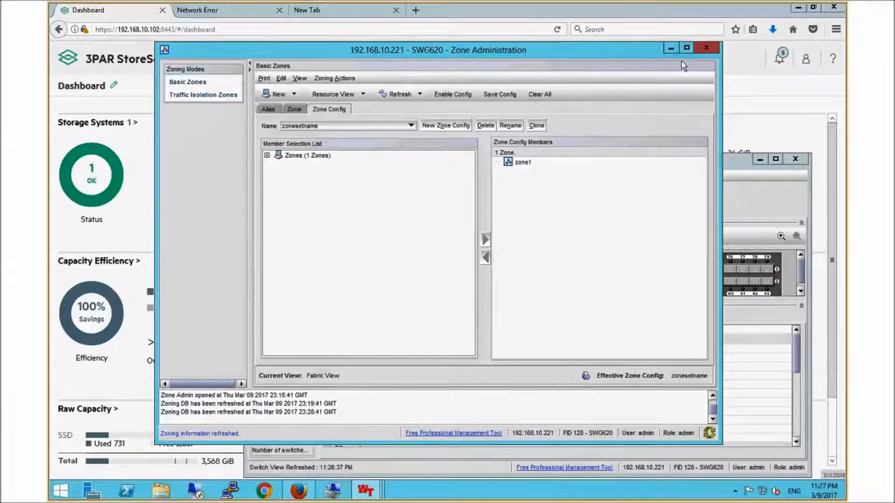
pyautogui.click(706, 47)
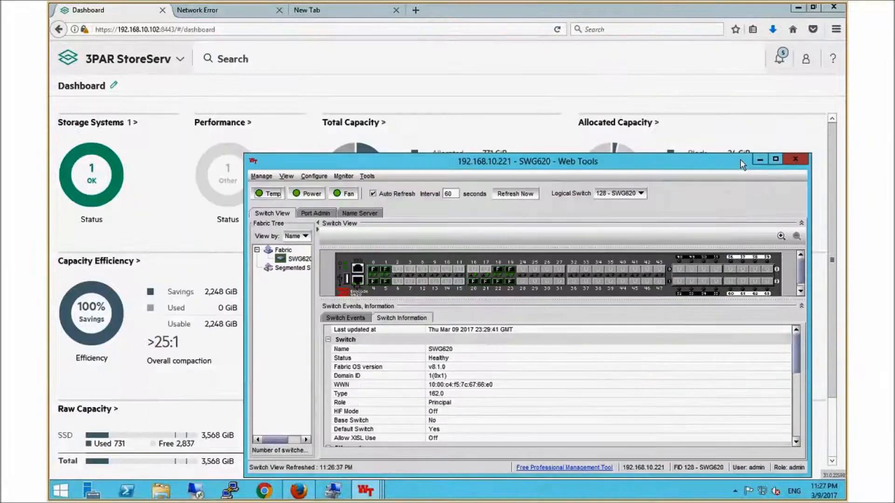
pyautogui.click(760, 160)
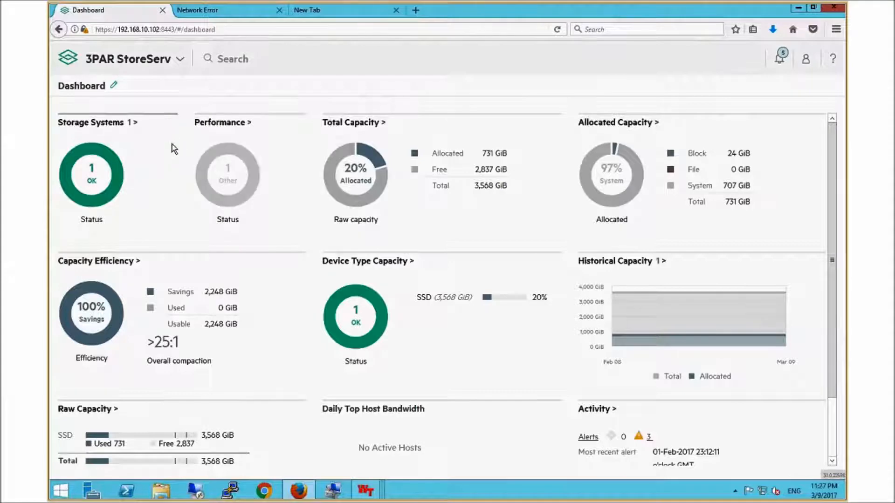
# Step: Start a new host on the 3PAR StoreServ Hosts page, choosing the discovered host SMARTSAN1 as its name
pyautogui.click(173, 62)
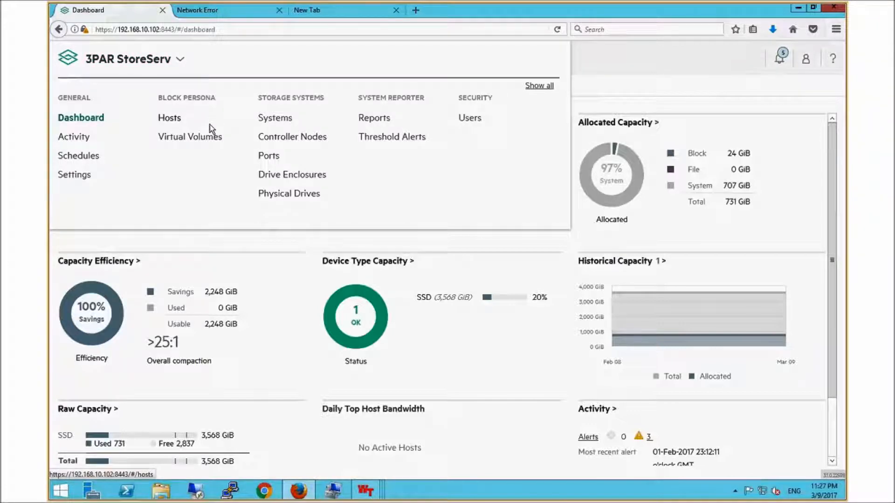
pyautogui.click(171, 120)
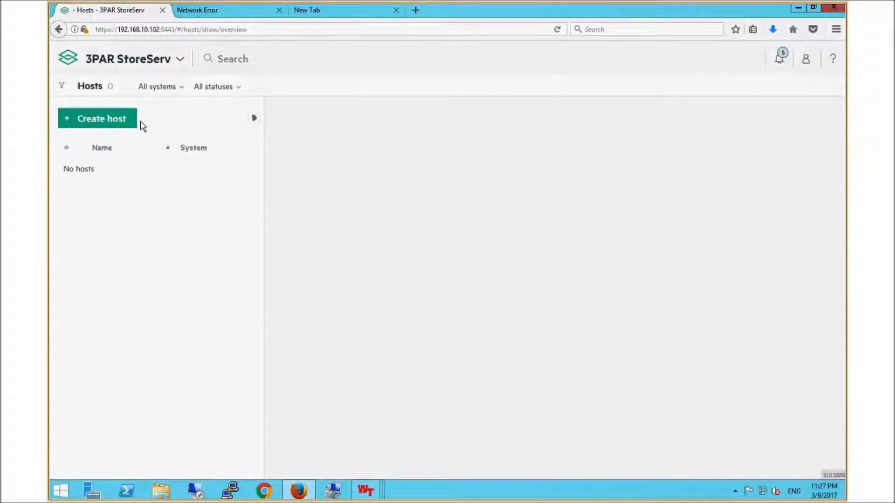
pyautogui.click(104, 119)
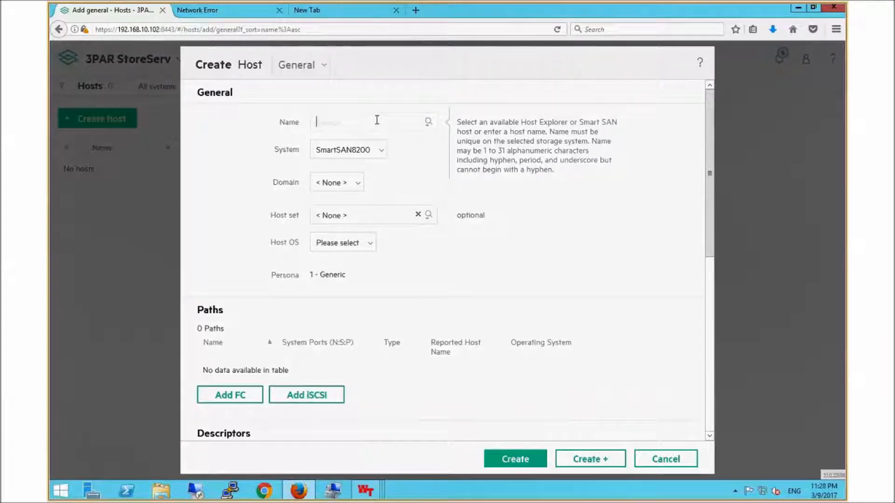
pyautogui.write('s')
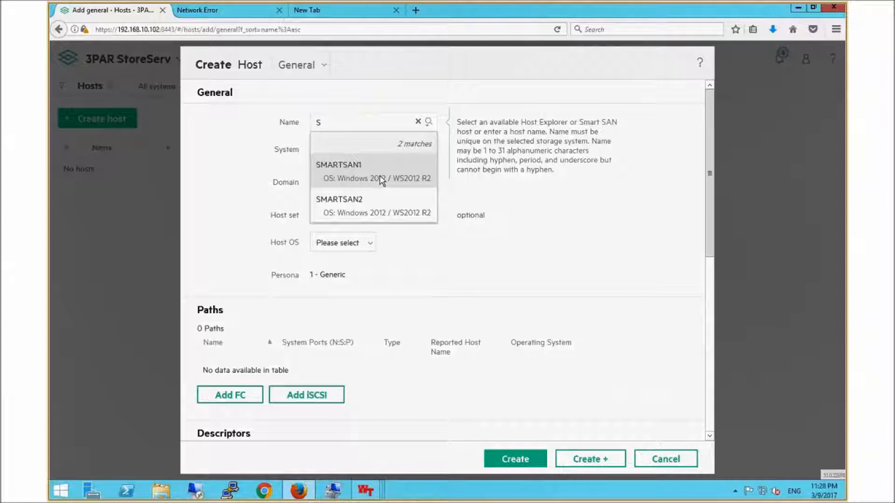
pyautogui.click(349, 175)
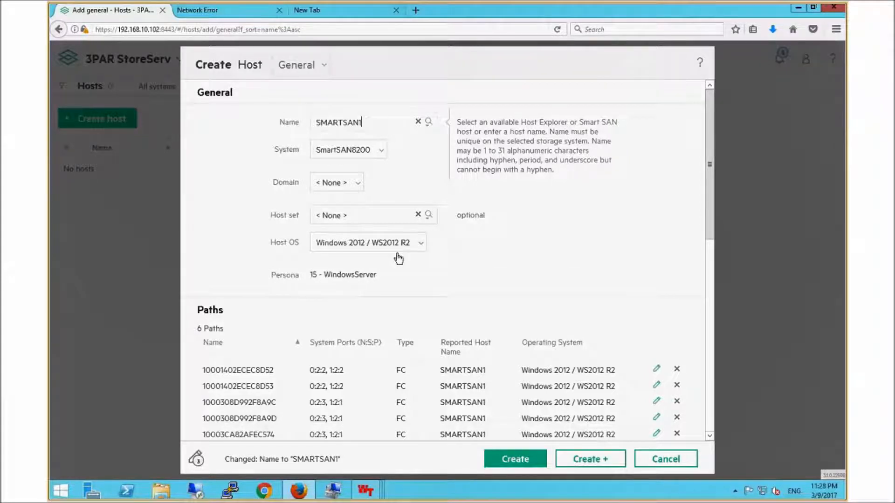
# Step: Review the FC paths filled in for SMARTSAN1 and create the host
pyautogui.moveTo(709, 198); pyautogui.dragTo(713, 260)
pyautogui.scroll(-2, 196, 193)
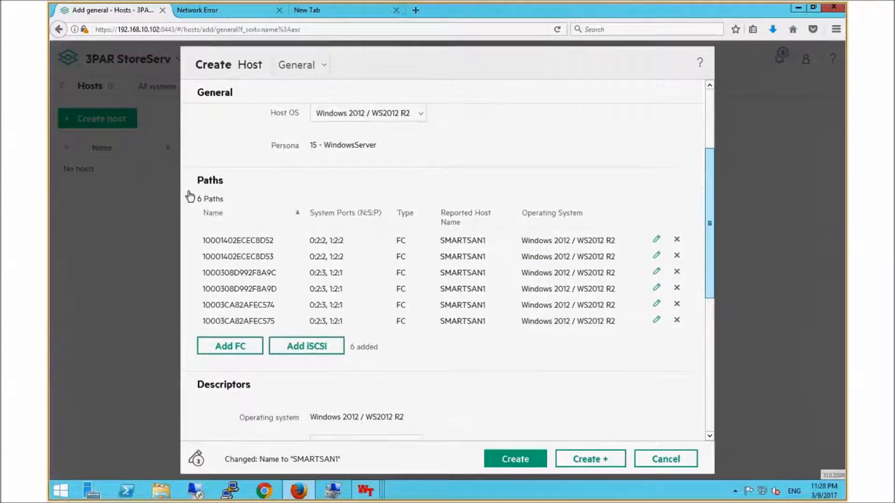
pyautogui.scroll(-1, 217, 198)
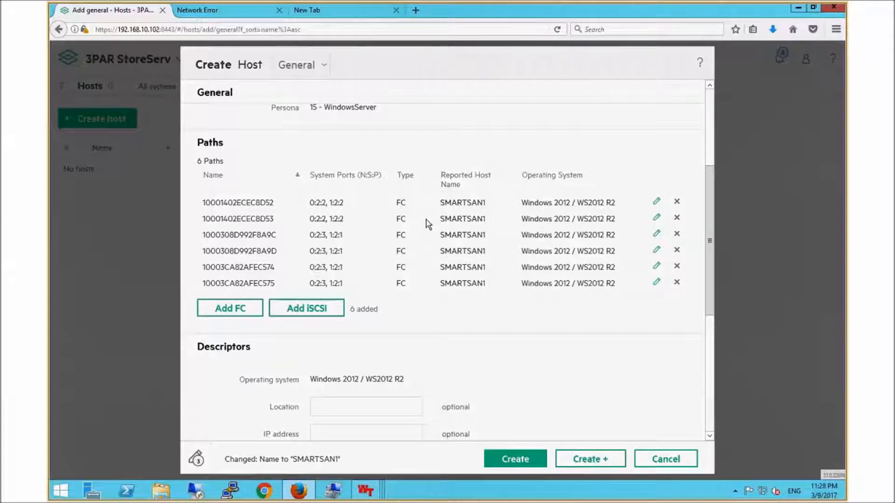
pyautogui.click(524, 460)
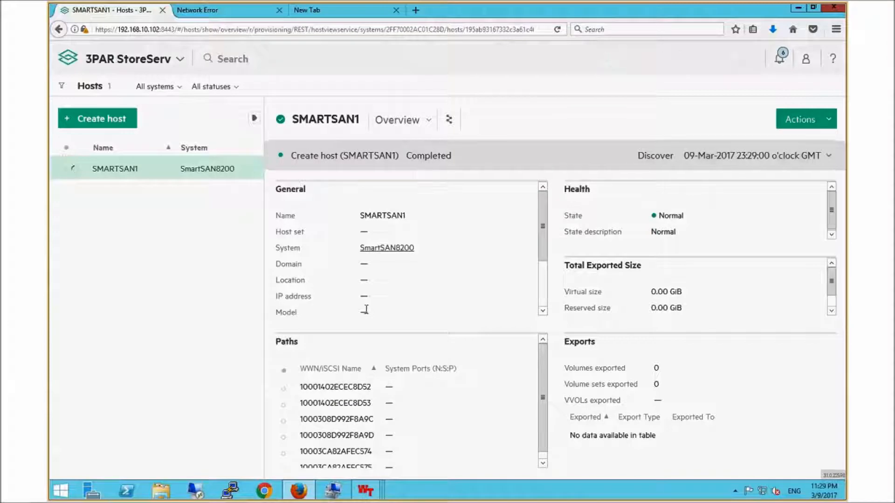
# Step: Switch to the SWG620 Zone Administration window and refresh the zoning information, confirming the overwrite of local changes
pyautogui.moveTo(364, 497)
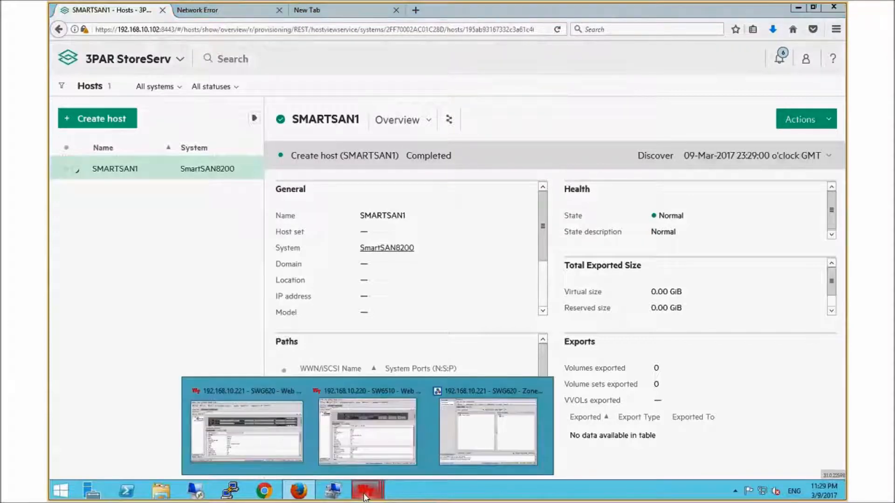
pyautogui.click(463, 445)
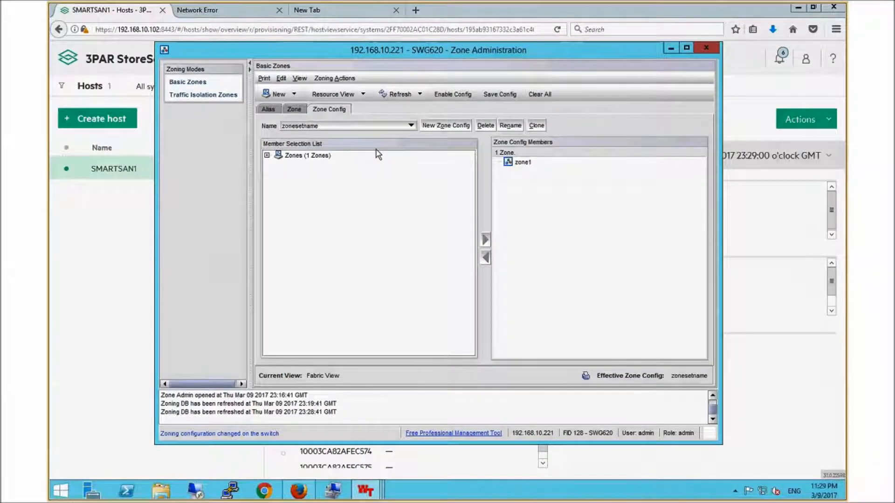
pyautogui.click(402, 94)
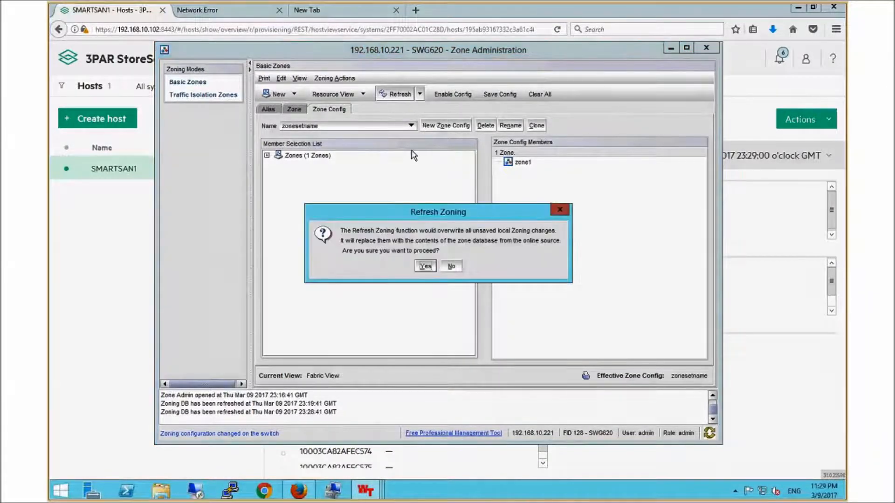
pyautogui.click(425, 267)
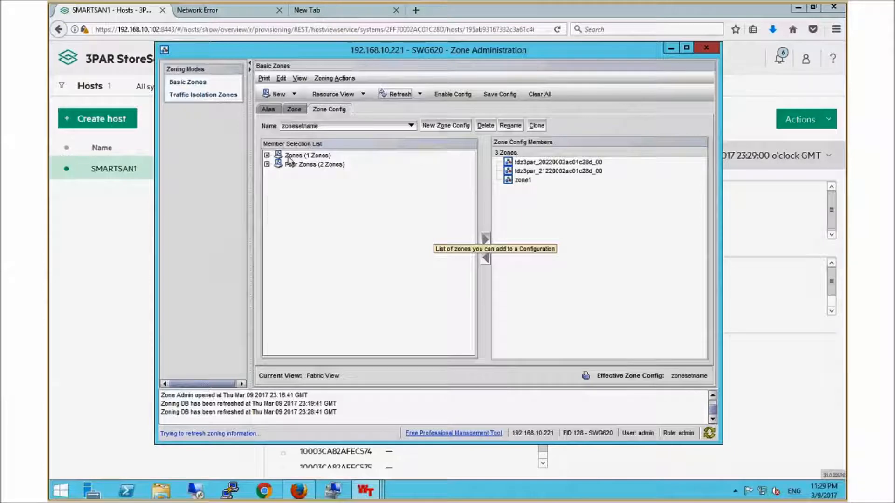
# Step: Examine the principal and peer members of the zone tdz3par_20220002ac01c28d_00
pyautogui.click(294, 111)
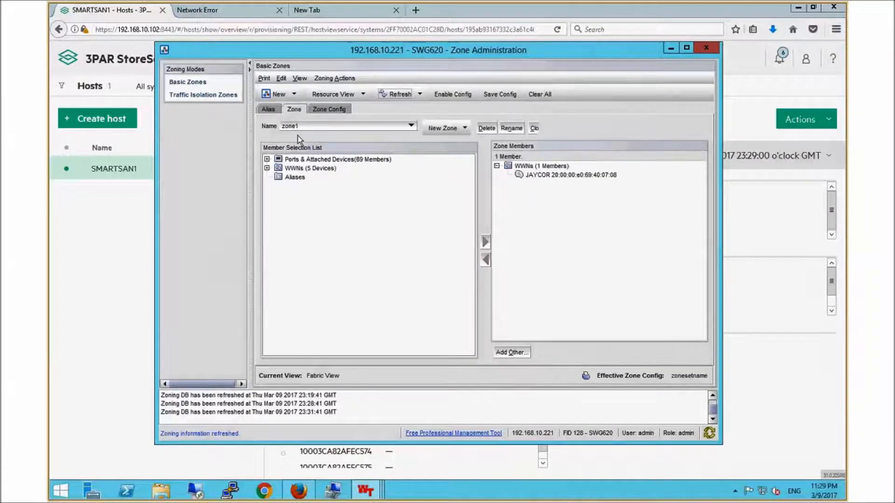
pyautogui.click(362, 127)
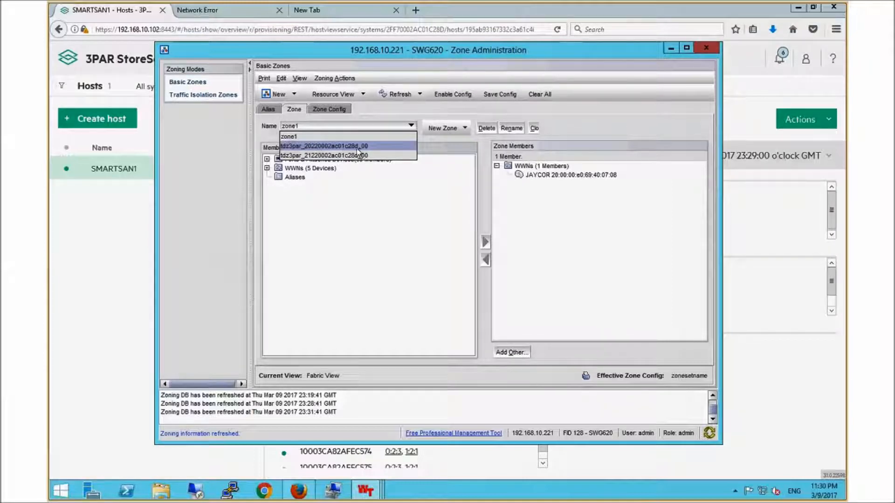
pyautogui.click(311, 148)
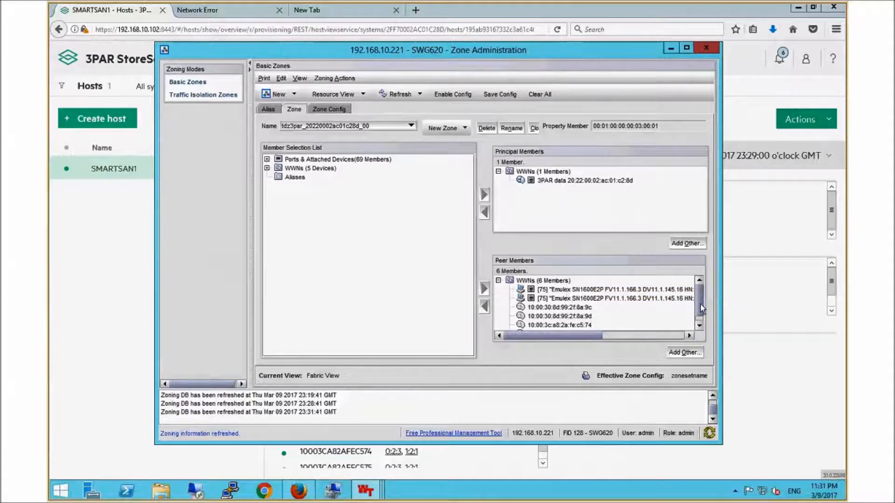
pyautogui.moveTo(700, 297); pyautogui.dragTo(702, 307)
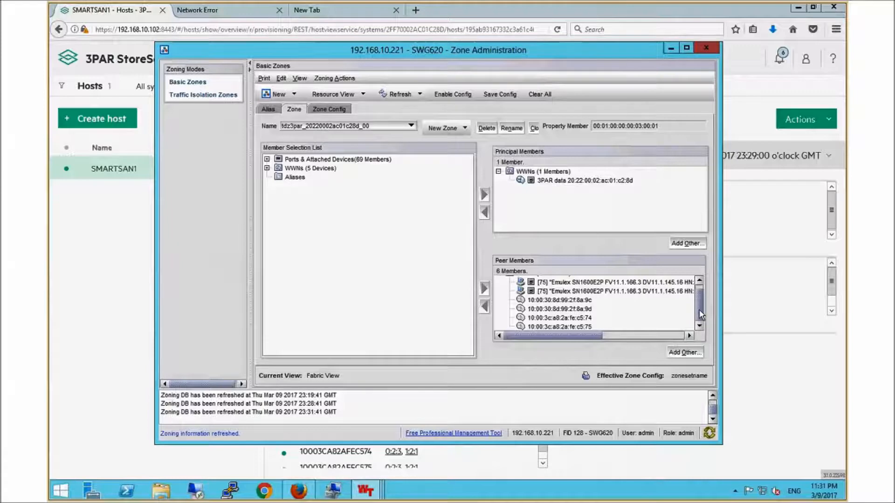
pyautogui.moveTo(699, 309); pyautogui.dragTo(701, 295)
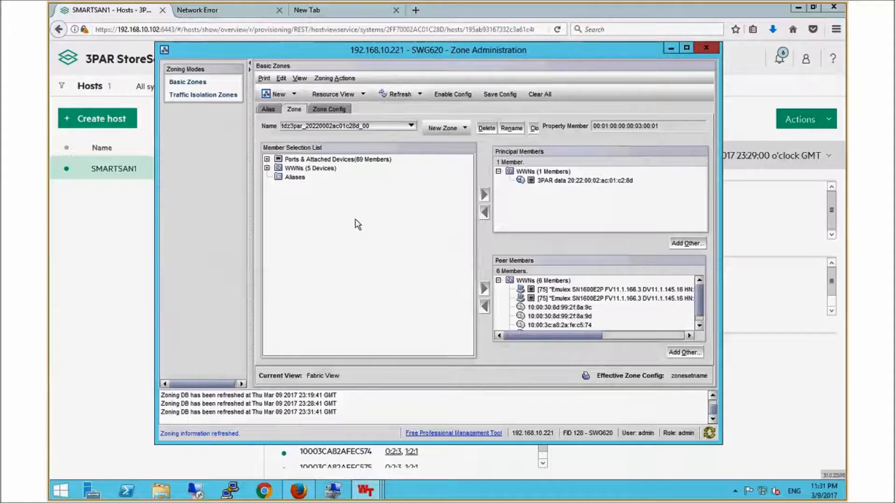
# Step: Switch to the 3PAR StoreServ Hosts page and create a new host from the discovered SMARTSAN2 entry
pyautogui.click(146, 19)
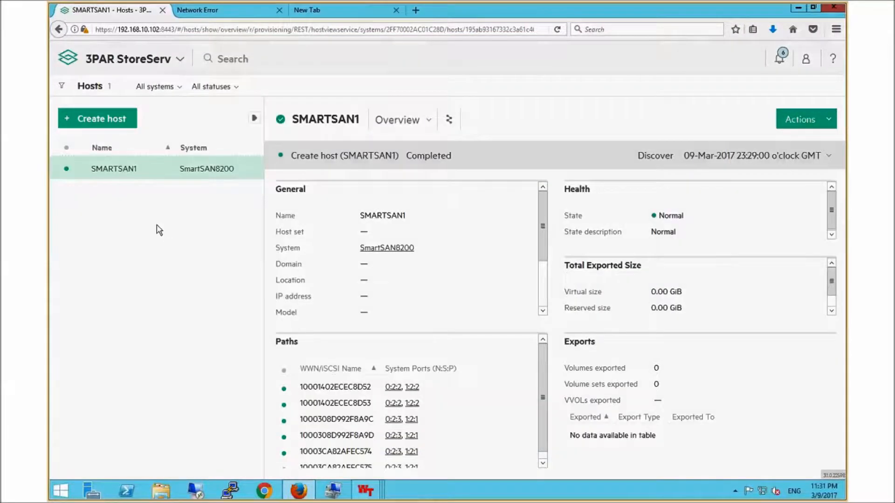
pyautogui.click(99, 118)
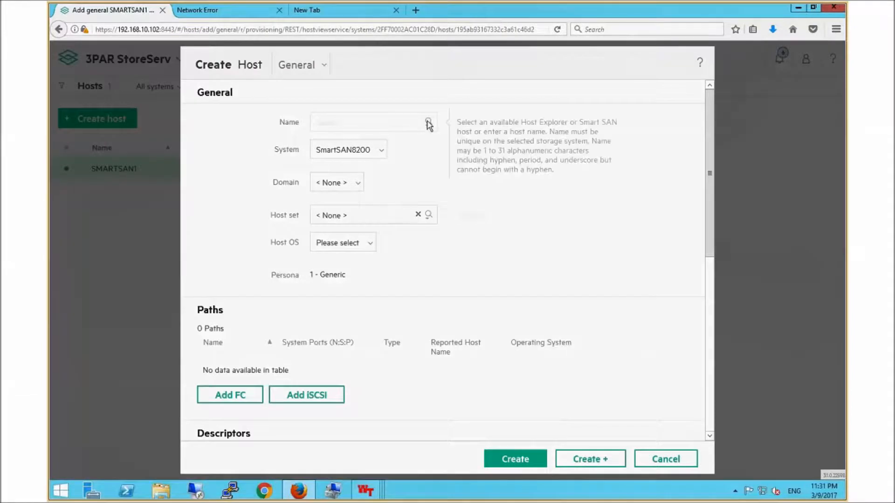
pyautogui.click(428, 123)
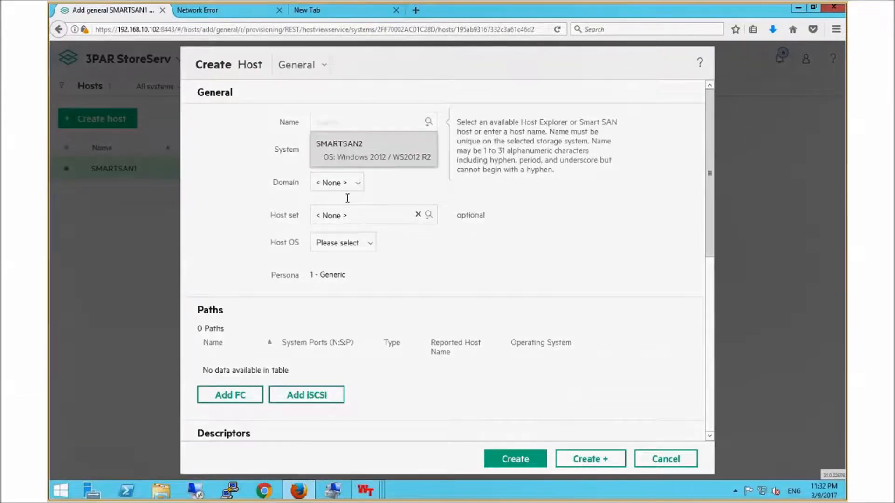
pyautogui.click(365, 157)
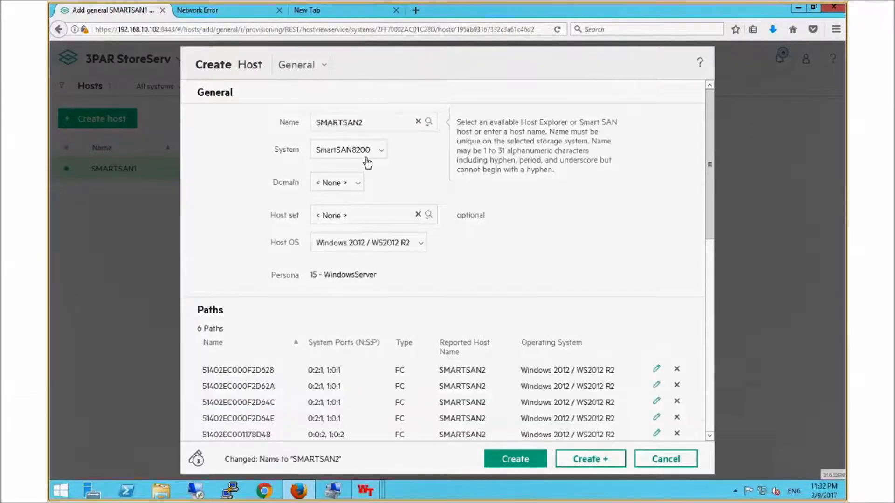
pyautogui.click(513, 462)
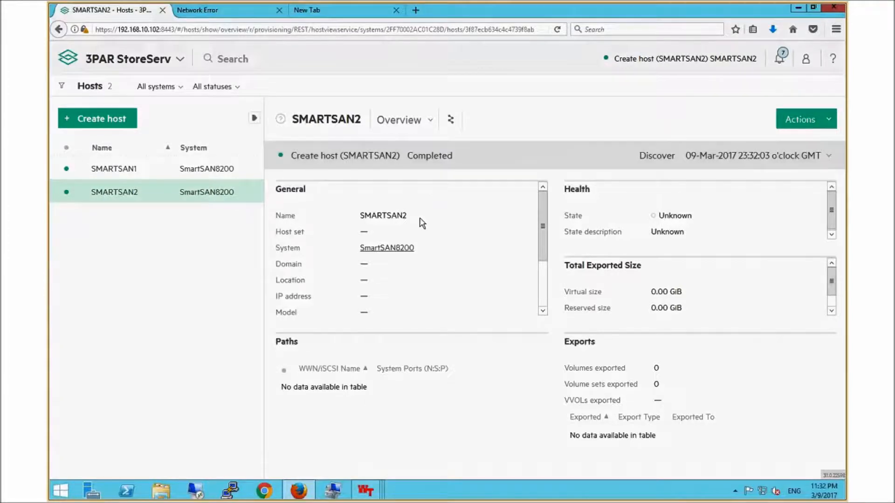
# Step: Switch to the SWG620 Zone Administration window, refresh the zoning information with local changes overwritten, and display the zone tdz3par_21020002ac01c28d_00
pyautogui.moveTo(366, 490)
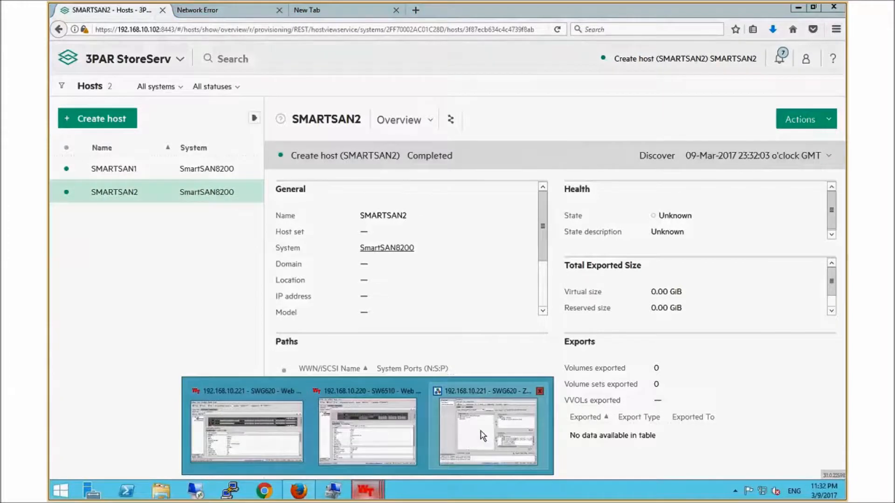
pyautogui.click(480, 431)
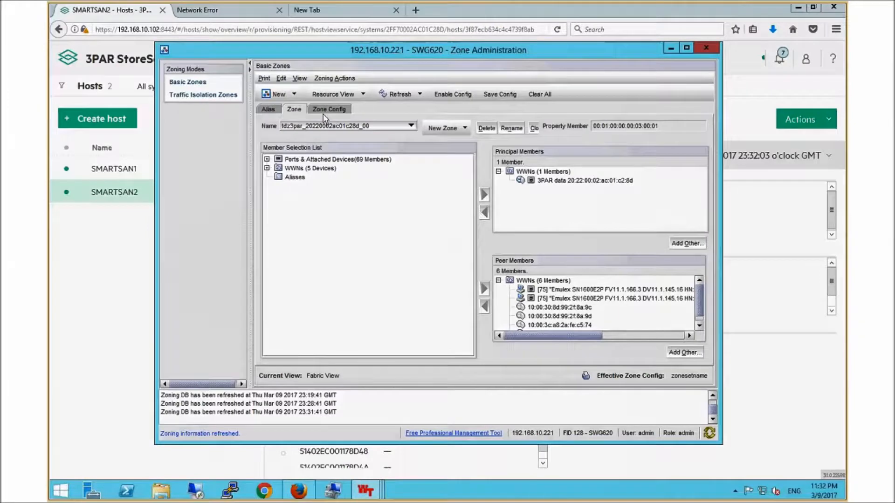
pyautogui.click(405, 96)
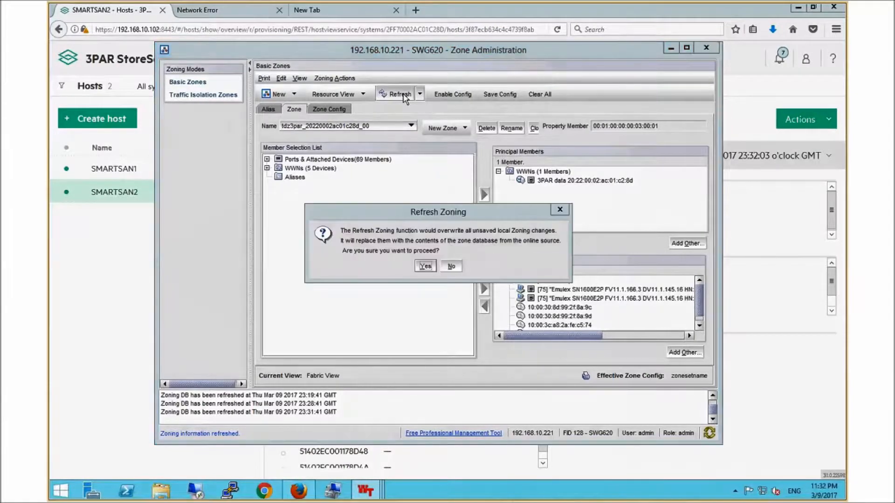
pyautogui.click(425, 266)
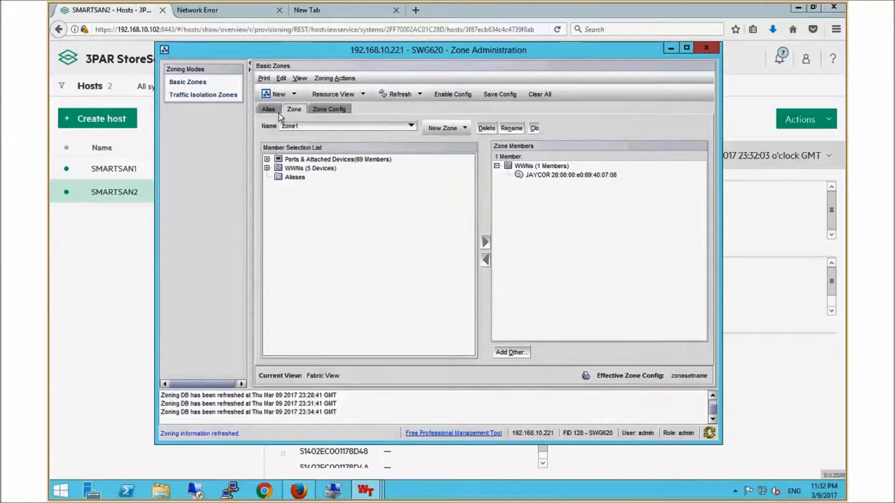
pyautogui.click(298, 124)
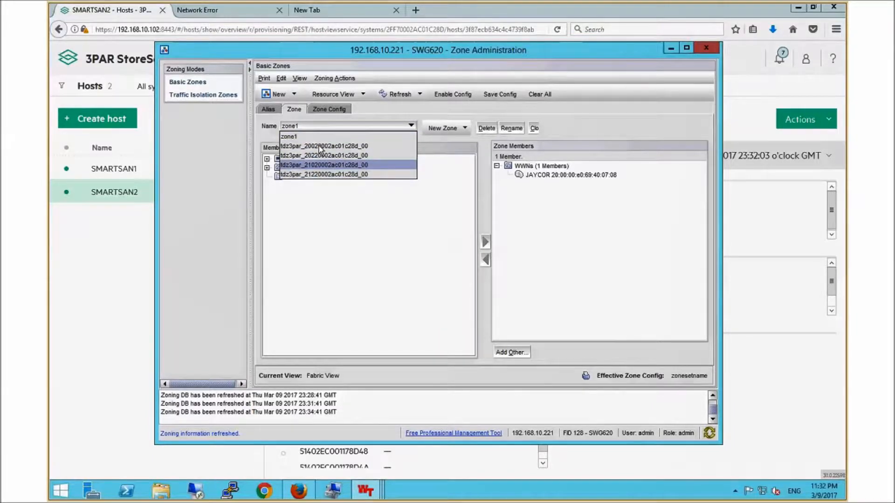
pyautogui.click(319, 165)
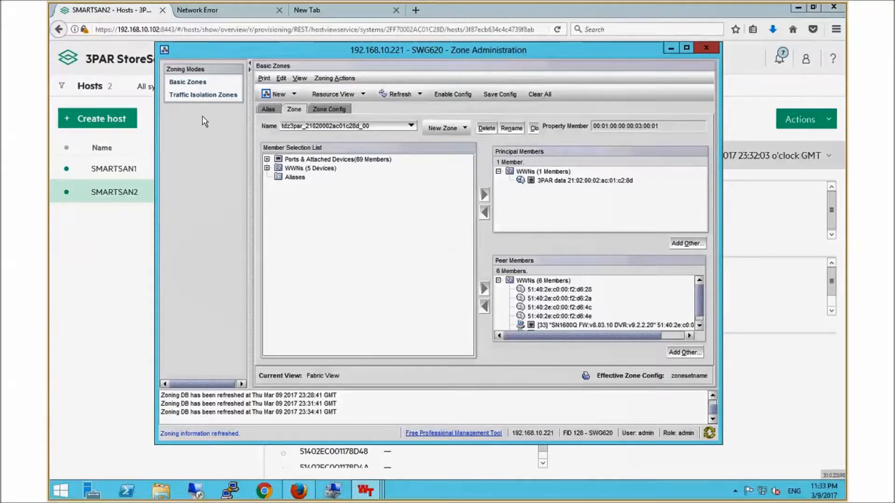
# Step: Return to the 3PAR StoreServ Hosts page and delete the host SMARTSAN2, confirming the deletion
pyautogui.click(122, 14)
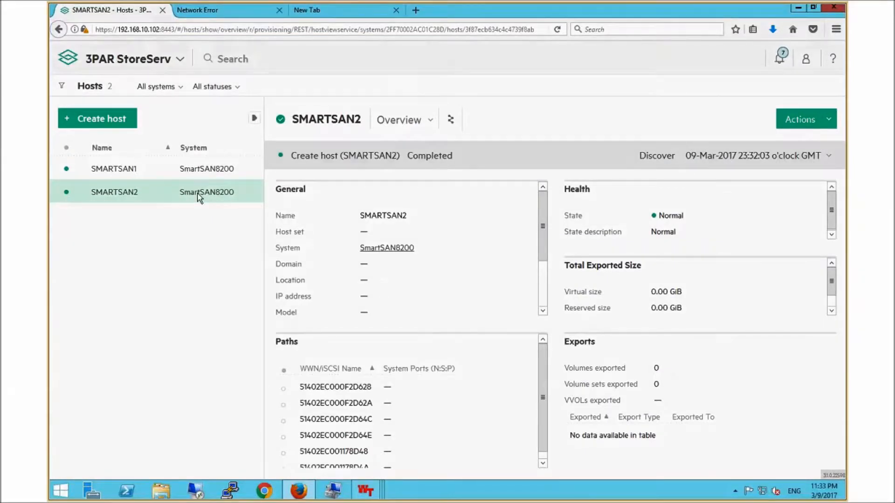
pyautogui.click(829, 119)
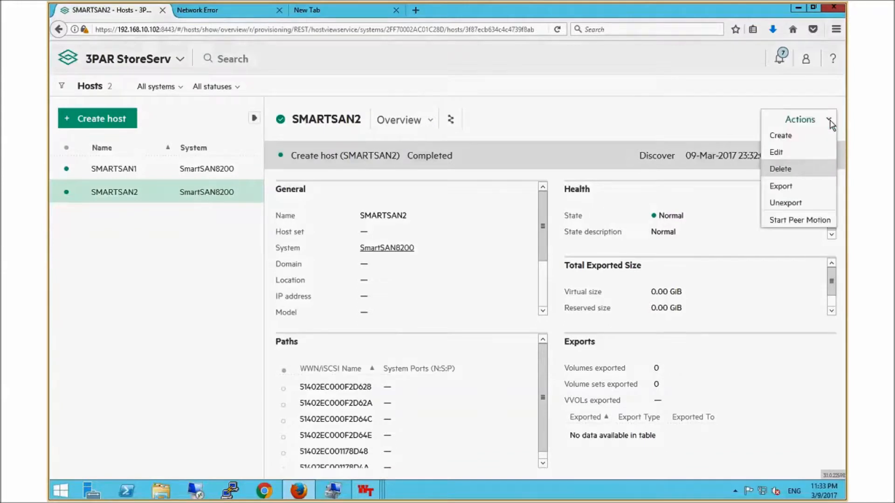
pyautogui.click(782, 169)
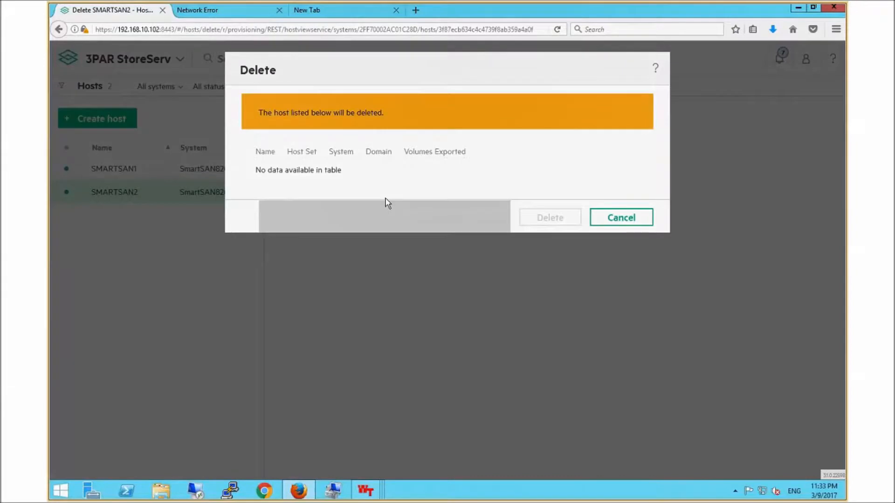
pyautogui.click(529, 214)
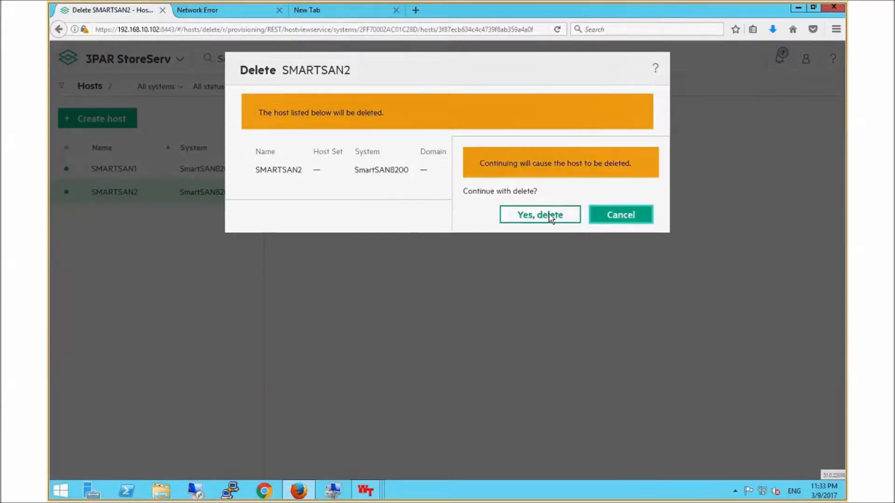
pyautogui.click(549, 214)
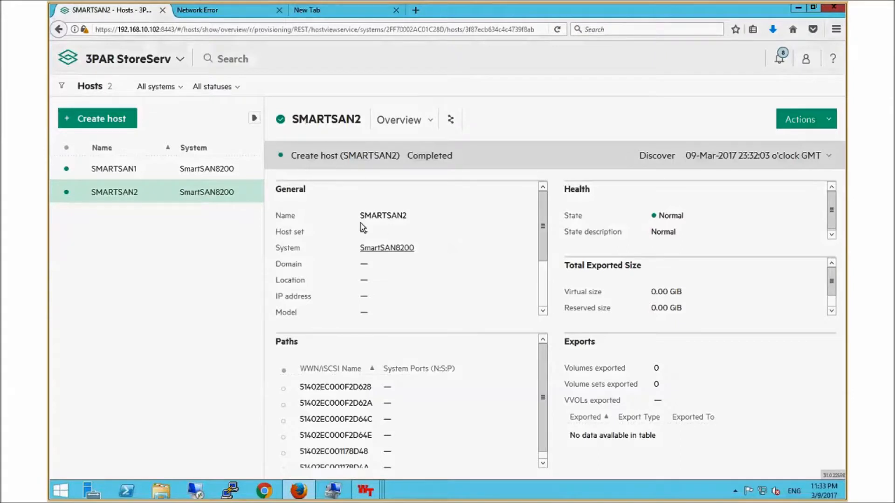
# Step: Recheck the SMARTSAN1 and SMARTSAN2 host entries and open the activity list to check the deletion of SMARTSAN2
pyautogui.click(203, 173)
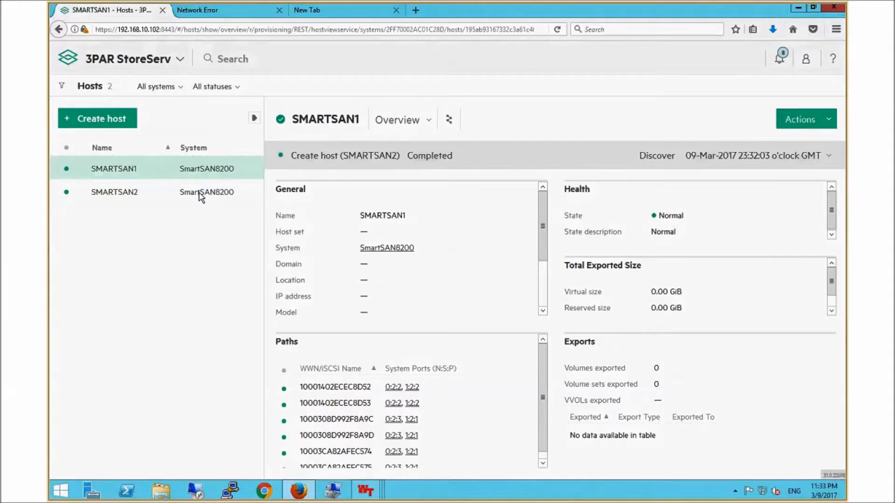
pyautogui.click(201, 195)
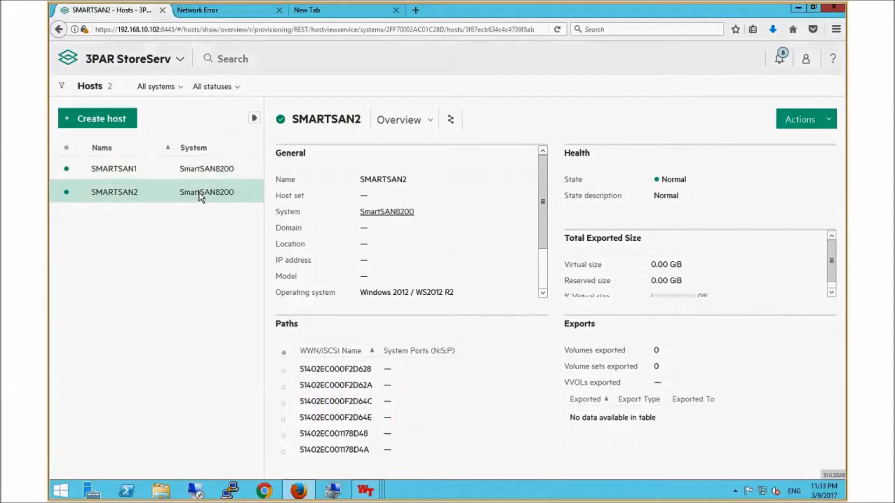
pyautogui.click(832, 120)
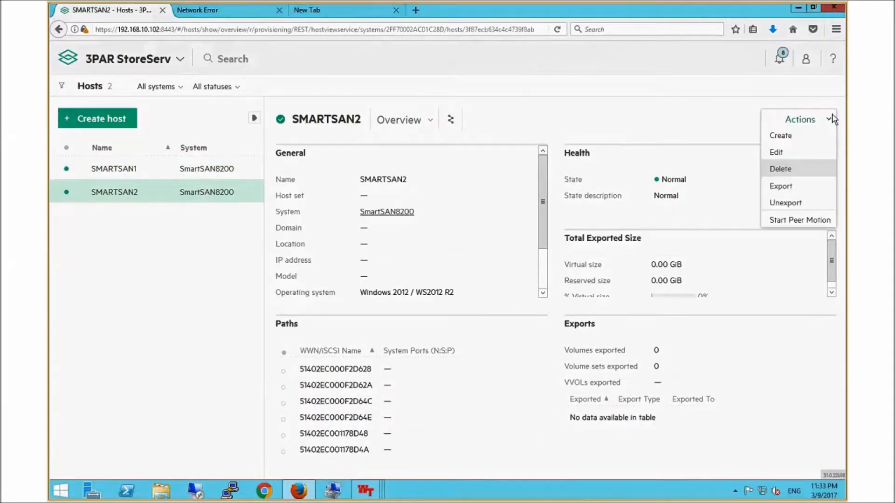
pyautogui.click(781, 57)
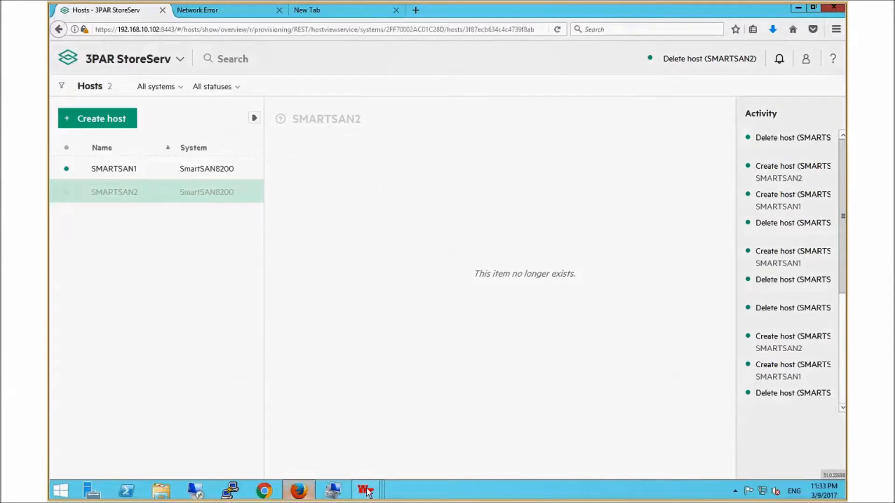
# Step: Bring the SWG620 Zone Administration window forward and reload the zone database from the switch, accepting the overwrite of local changes
pyautogui.moveTo(367, 492)
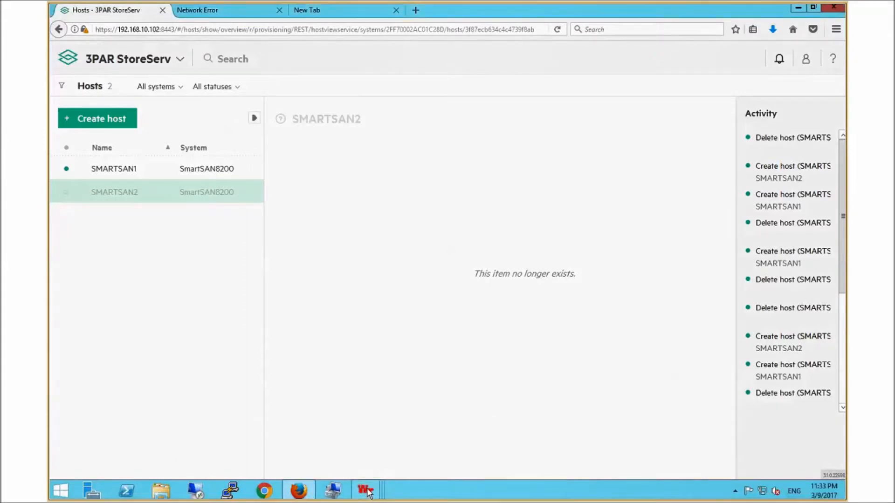
pyautogui.click(467, 443)
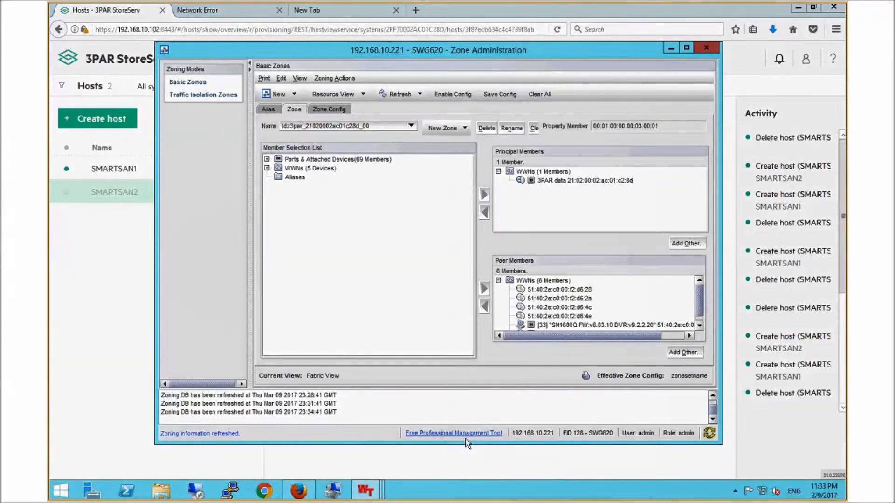
pyautogui.click(390, 95)
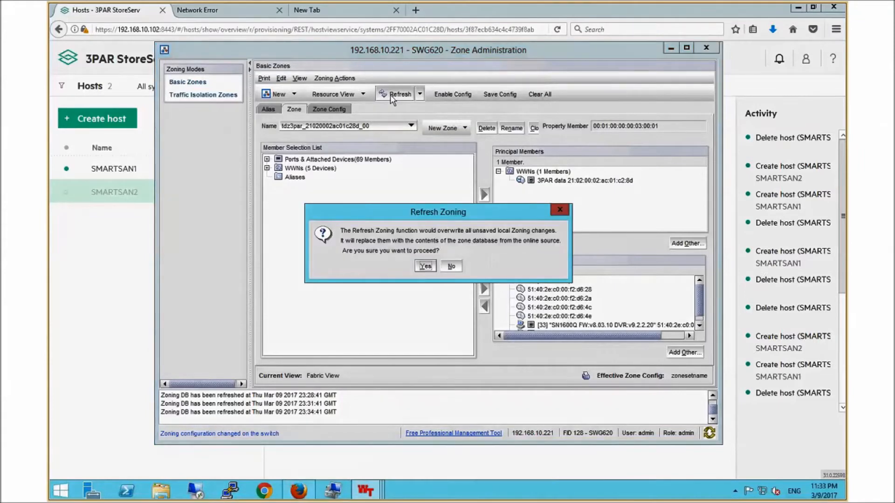
pyautogui.click(426, 267)
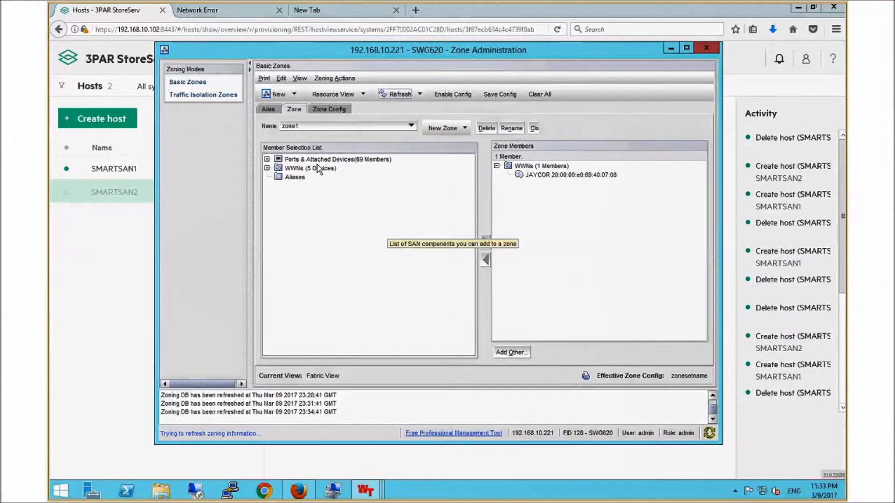
# Step: Check which peer zones remain in the zone list and examine the members of tdz3par_20220002ac01c28d_00
pyautogui.click(328, 126)
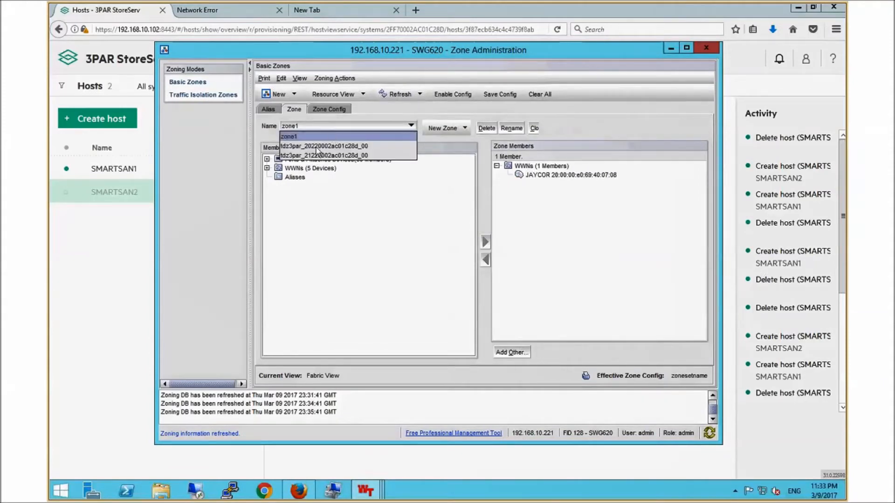
pyautogui.click(317, 147)
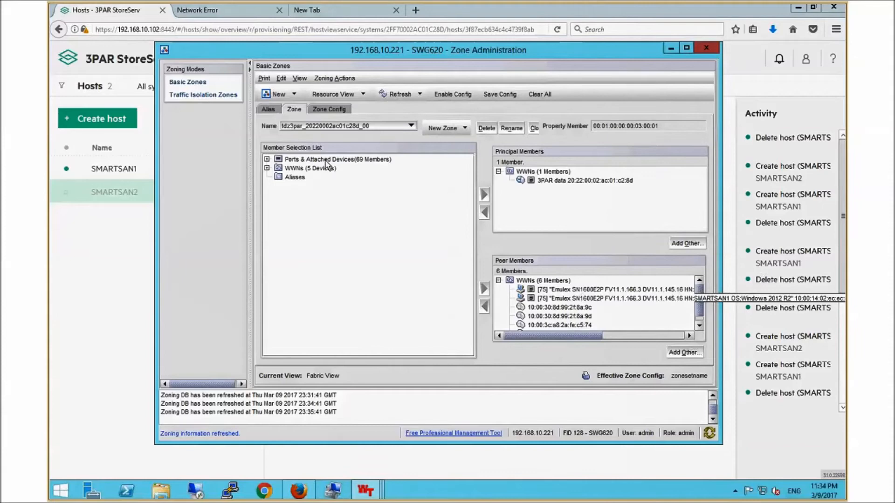
pyautogui.click(345, 127)
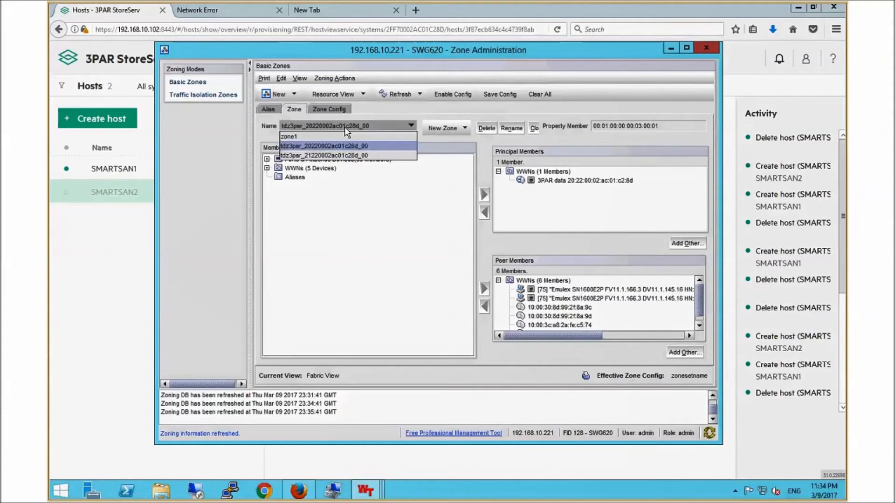
pyautogui.click(333, 247)
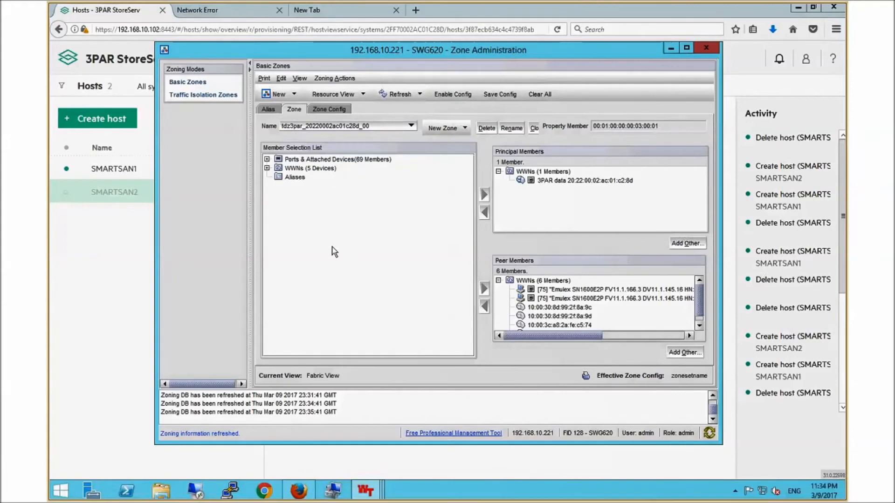